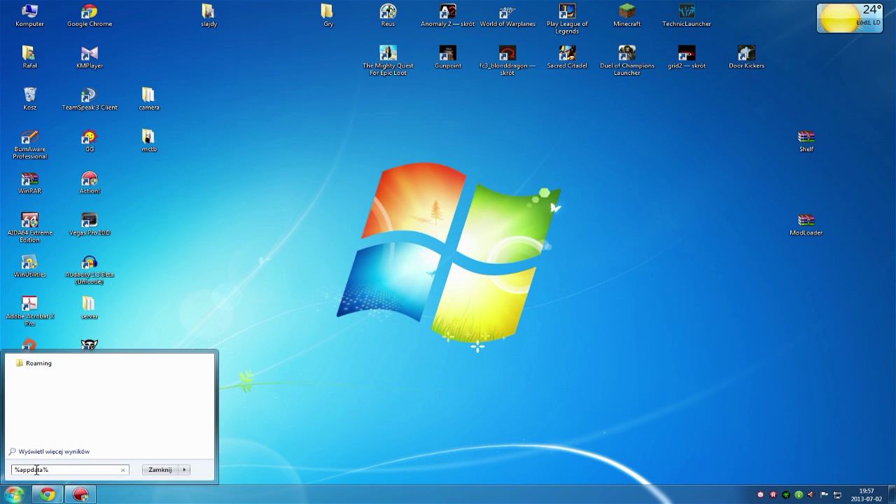
- Open the %appdata% folder and go to the versions folder inside .minecraft
{"action": "key", "text": "Return"}
{"action": "left_click", "coordinate": [216, 134]}
{"action": "double_click", "coordinate": [215, 134]}
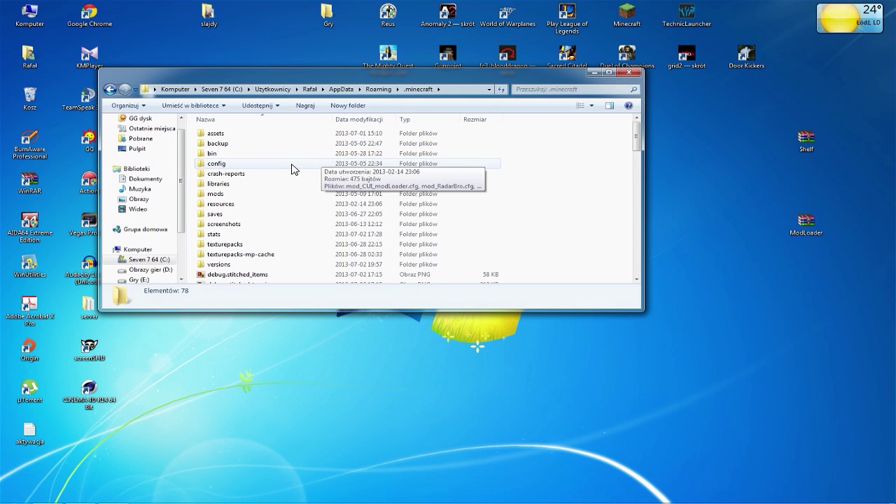
{"action": "double_click", "coordinate": [238, 266]}
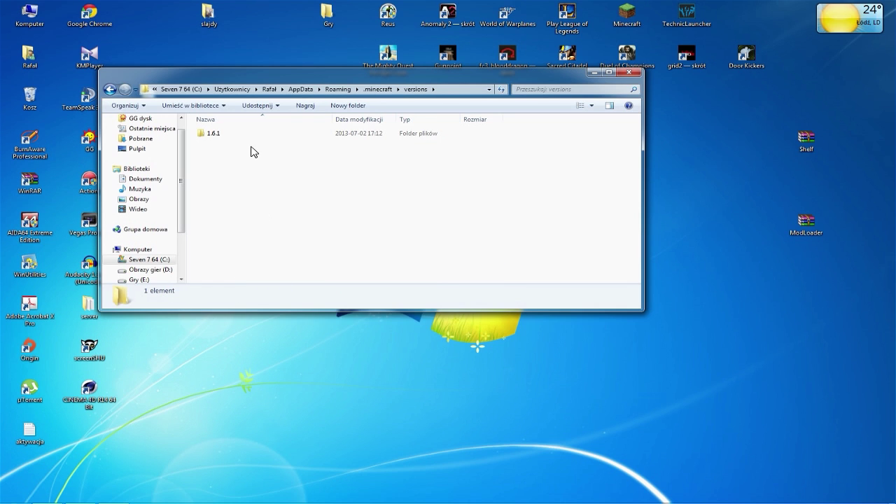
- Duplicate the 1.6.1 folder within the versions folder
{"action": "left_click", "coordinate": [219, 136]}
{"action": "right_click", "coordinate": [220, 133]}
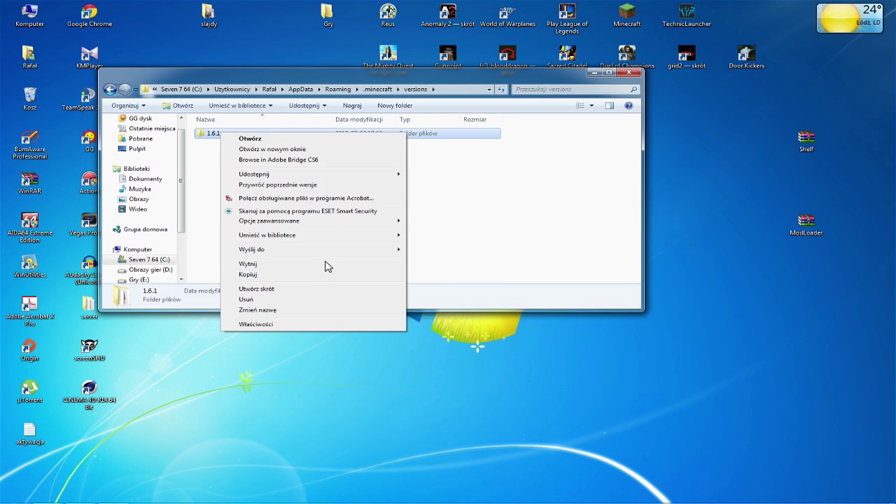
{"action": "left_click", "coordinate": [254, 273]}
{"action": "right_click", "coordinate": [255, 204]}
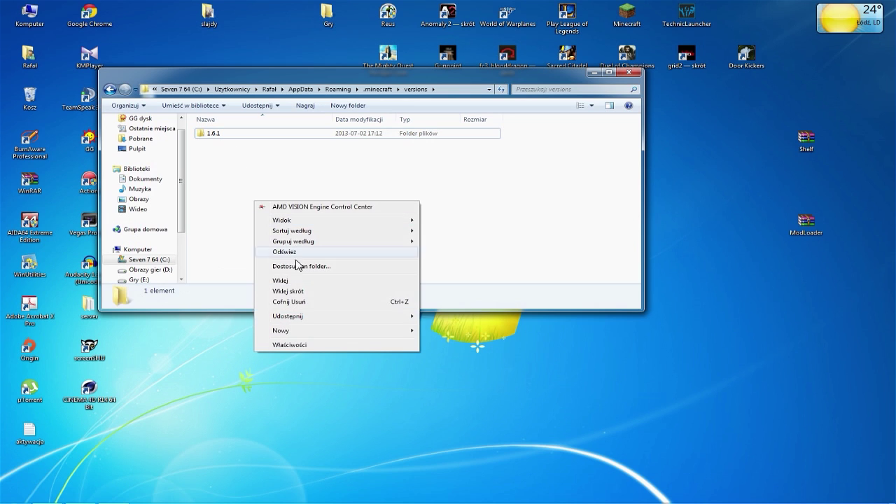
{"action": "left_click", "coordinate": [298, 280]}
- Rename the copied version folder as "1.6.1 Mody"
{"action": "right_click", "coordinate": [225, 142]}
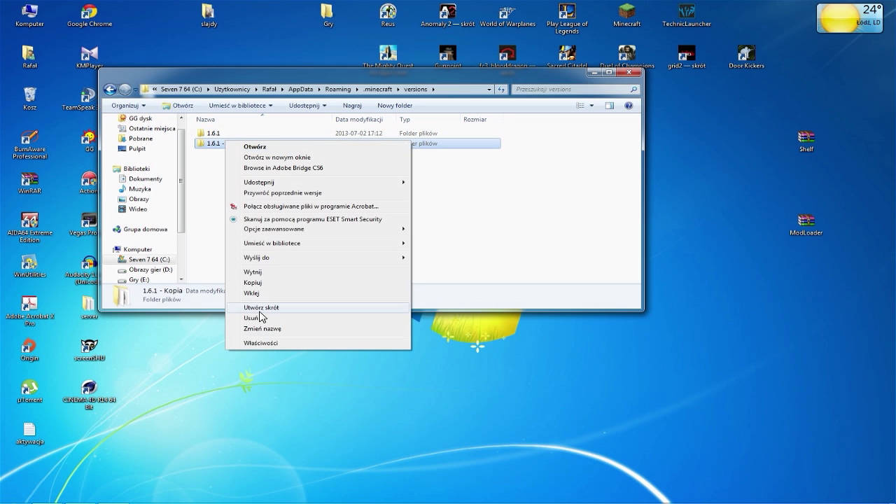
{"action": "left_click", "coordinate": [261, 332]}
{"action": "left_click", "coordinate": [248, 145]}
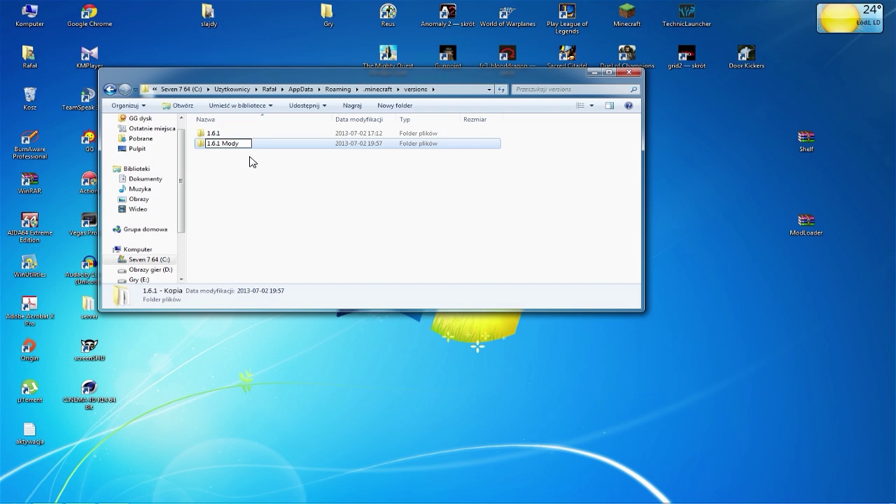
{"action": "left_click", "coordinate": [291, 248]}
- Open the 1.6.1 Mody folder and rename its executable Jar file as "1.6.1 Mody"
{"action": "double_click", "coordinate": [222, 145]}
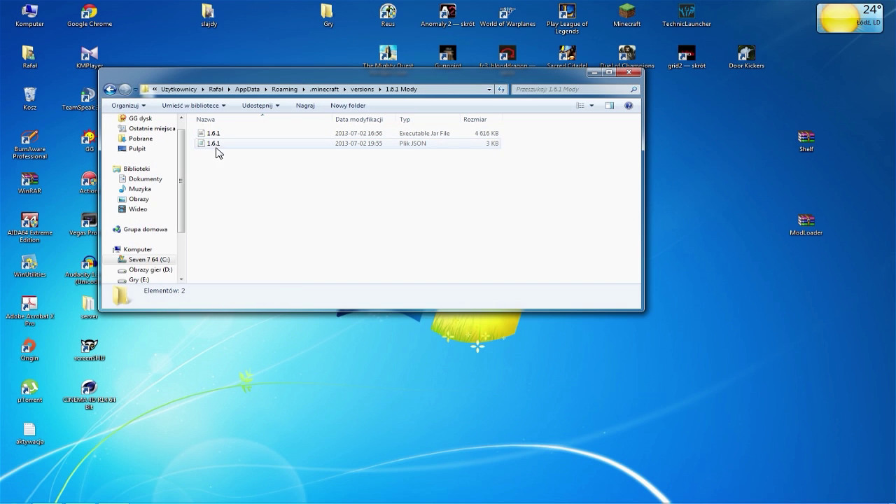
{"action": "left_click", "coordinate": [110, 90]}
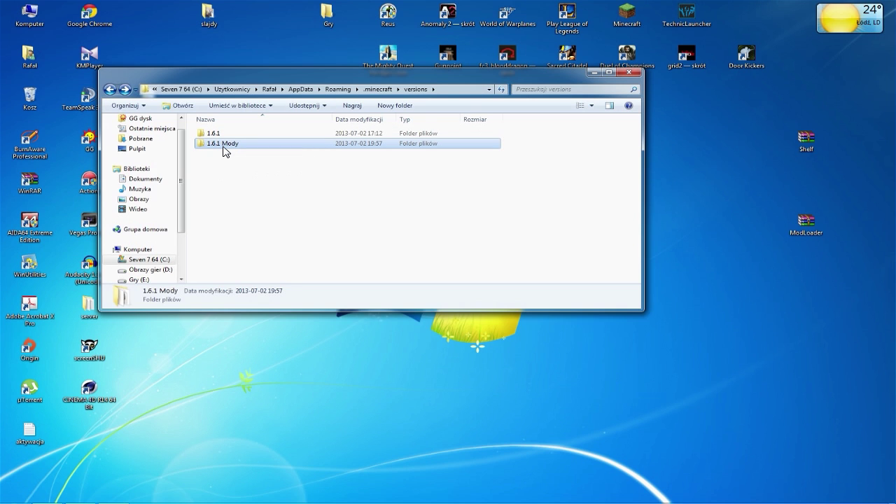
{"action": "double_click", "coordinate": [224, 147]}
{"action": "left_click", "coordinate": [212, 137]}
{"action": "right_click", "coordinate": [213, 138]}
{"action": "left_click", "coordinate": [268, 297]}
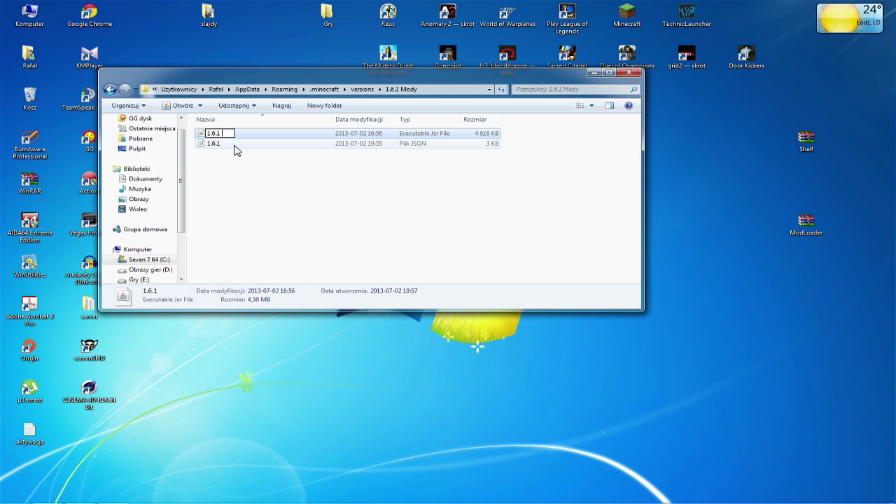
{"action": "type", "text": "Mody"}
{"action": "left_click", "coordinate": [210, 190]}
- Rename the JSON file in the 1.6.1 Mody folder as "1.6.1 Mody"
{"action": "left_click", "coordinate": [214, 144]}
{"action": "right_click", "coordinate": [214, 144]}
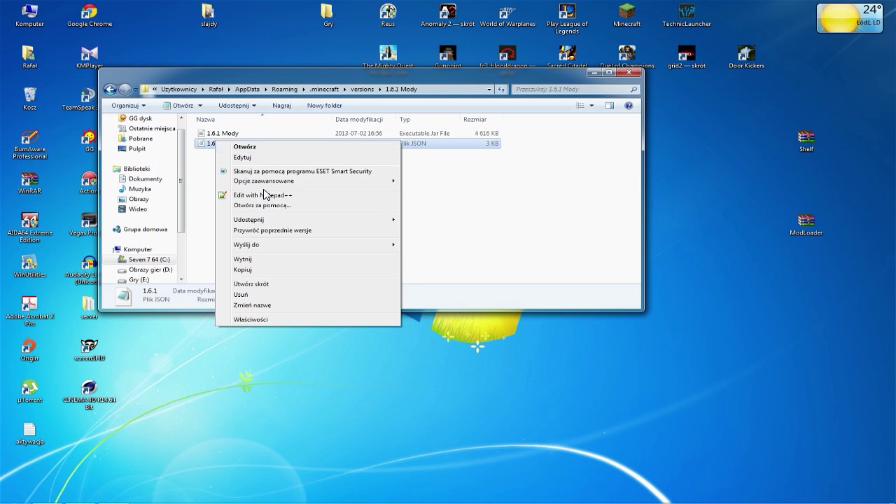
{"action": "left_click", "coordinate": [258, 305]}
{"action": "left_click", "coordinate": [224, 144]}
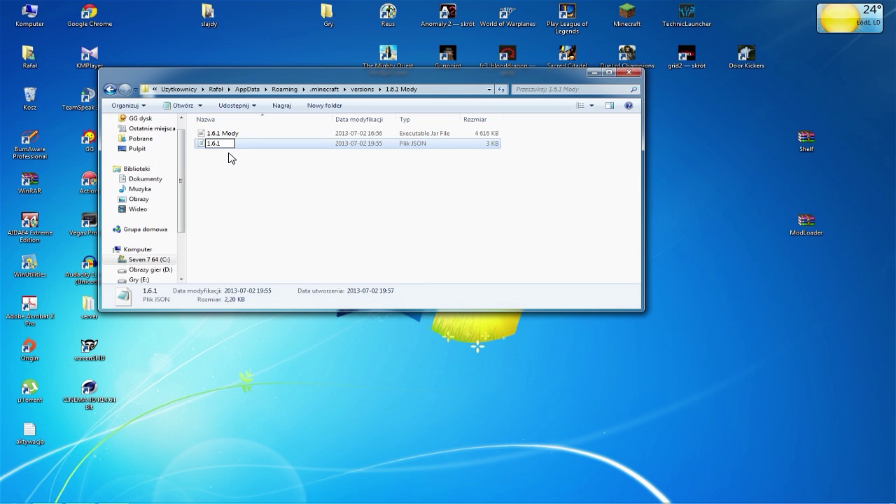
{"action": "left_click", "coordinate": [259, 188]}
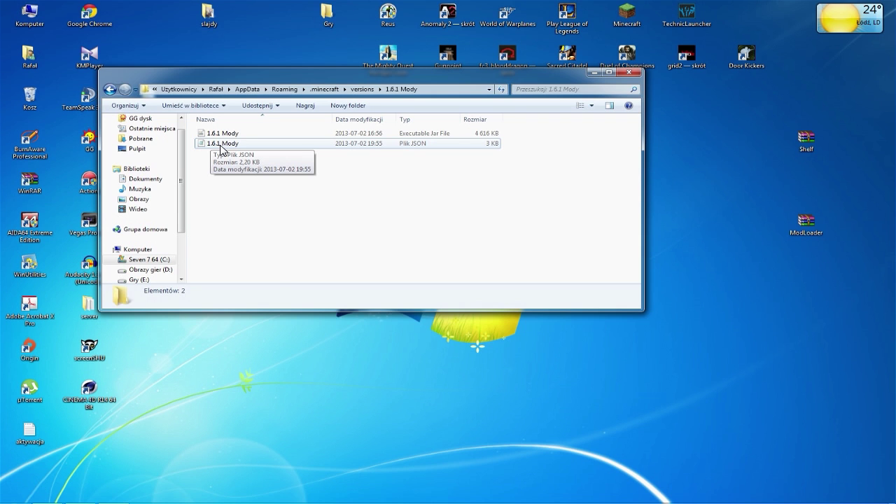
- Change the "id" value in the 1.6.1 Mody JSON file to "1.6.1 Mody", then save and close the file
{"action": "double_click", "coordinate": [221, 144]}
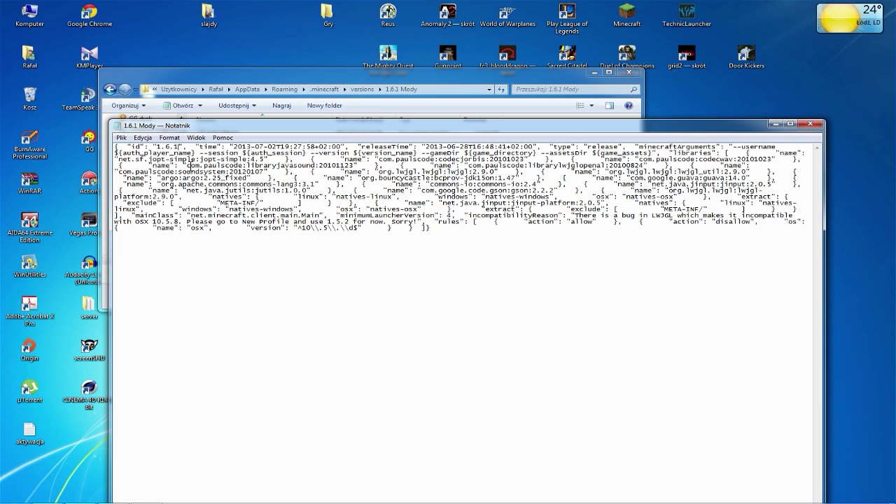
{"action": "type", "text": "Mody"}
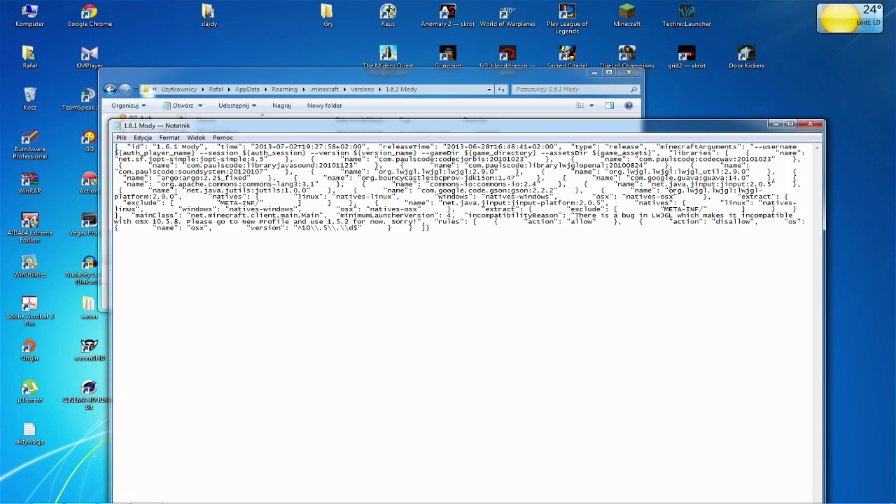
{"action": "left_click_drag", "start_coordinate": [231, 127], "coordinate": [310, 190]}
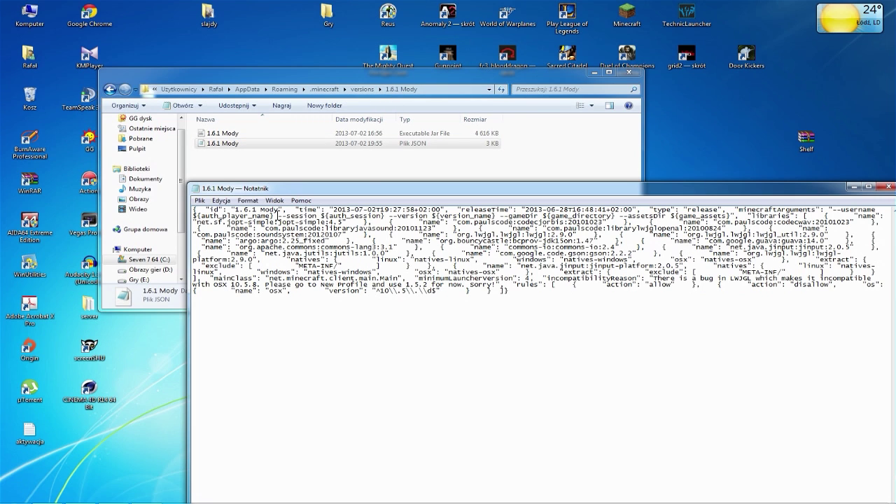
{"action": "left_click", "coordinate": [201, 201]}
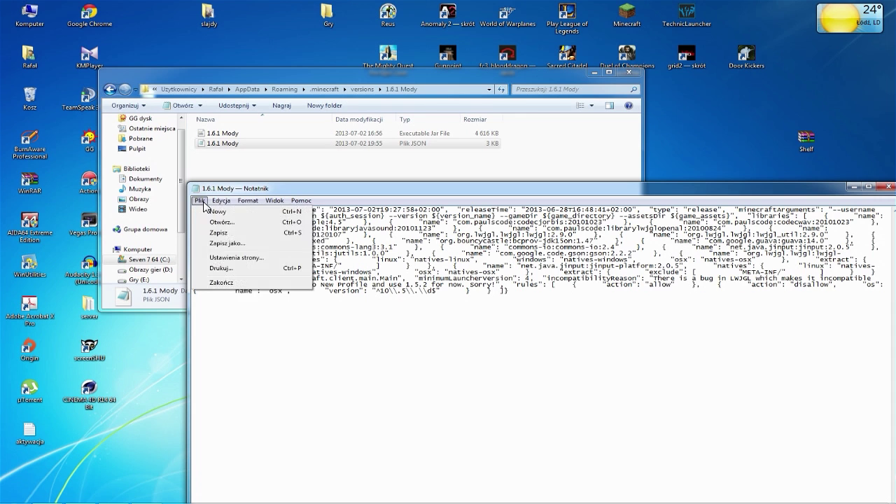
{"action": "left_click", "coordinate": [368, 226]}
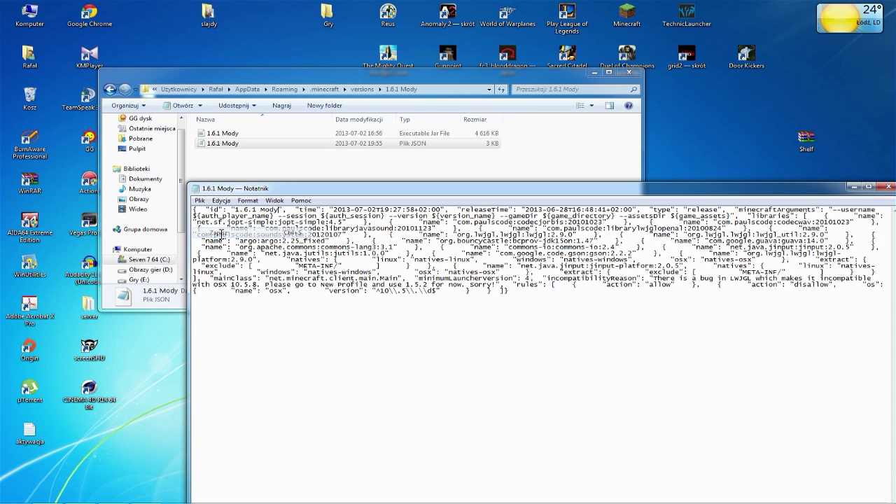
{"action": "left_click", "coordinate": [887, 186]}
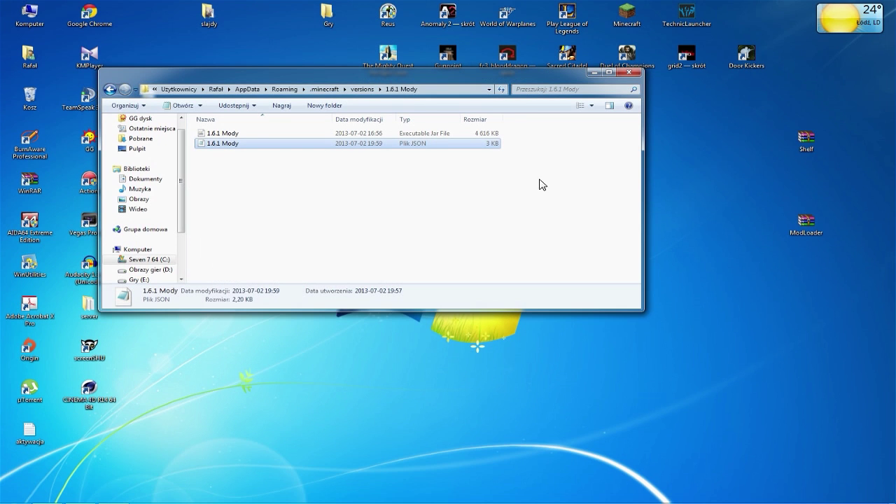
- Open the 1.6.1 Mody Jar file with WinRAR and delete its META-INF folder
{"action": "left_click", "coordinate": [207, 133]}
{"action": "right_click", "coordinate": [206, 134]}
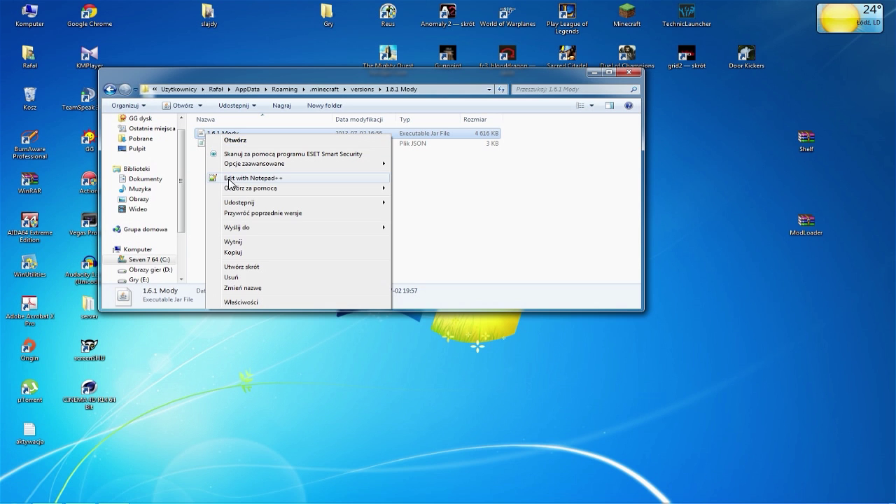
{"action": "mouse_move", "coordinate": [243, 191]}
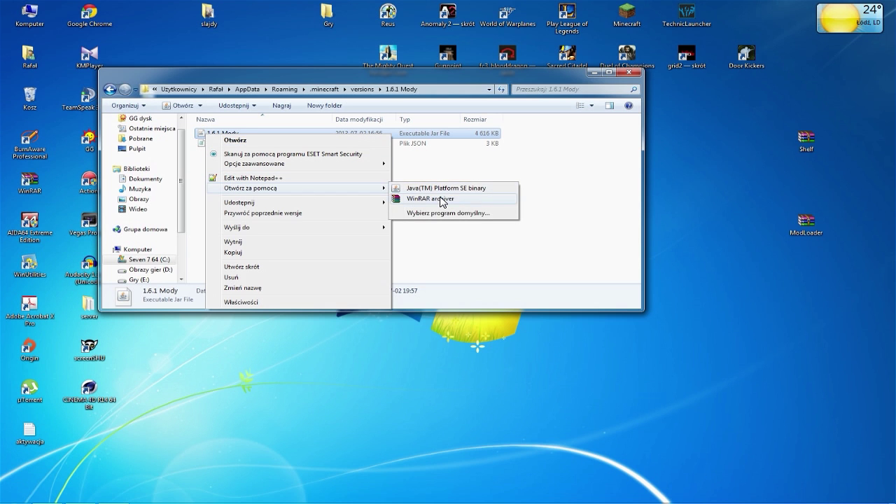
{"action": "left_click", "coordinate": [441, 201]}
{"action": "left_click_drag", "start_coordinate": [511, 91], "coordinate": [188, 75]}
{"action": "left_click", "coordinate": [136, 193]}
{"action": "key", "text": "Delete"}
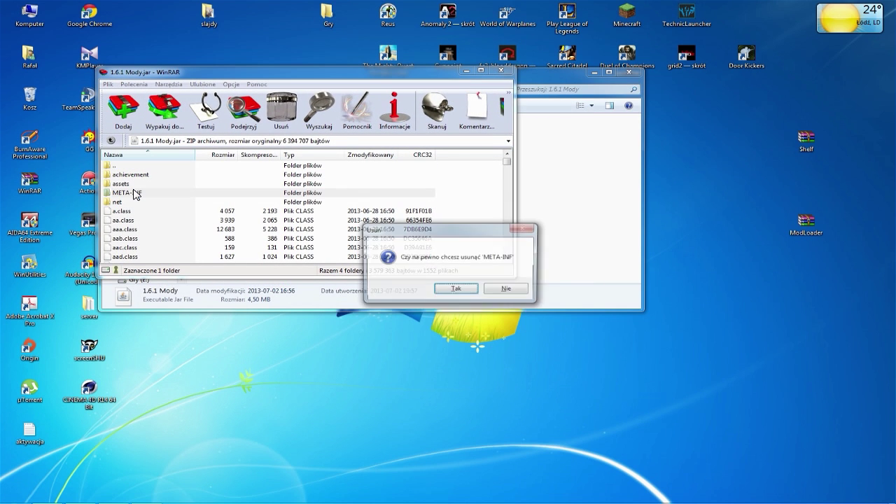
{"action": "left_click", "coordinate": [455, 289]}
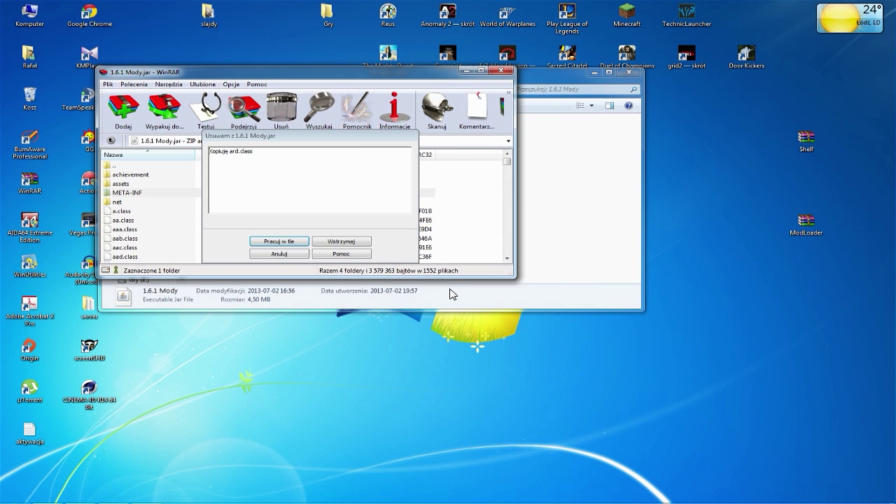
- Add all files from the desktop's ModLoader archive to 1.6.1 Mody.jar with the default archive settings, then close ModLoader
{"action": "double_click", "coordinate": [814, 230]}
{"action": "left_click_drag", "start_coordinate": [353, 123], "coordinate": [670, 97]}
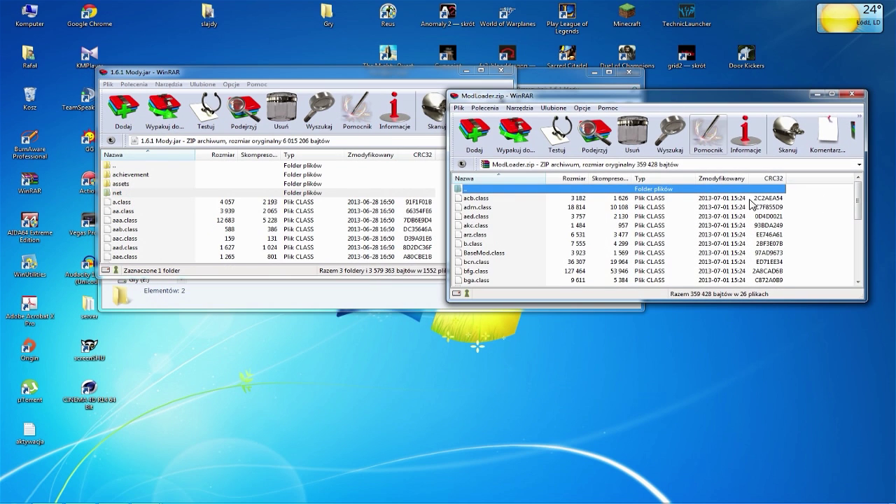
{"action": "left_click_drag", "start_coordinate": [807, 194], "coordinate": [718, 315]}
{"action": "left_click_drag", "start_coordinate": [686, 238], "coordinate": [329, 236]}
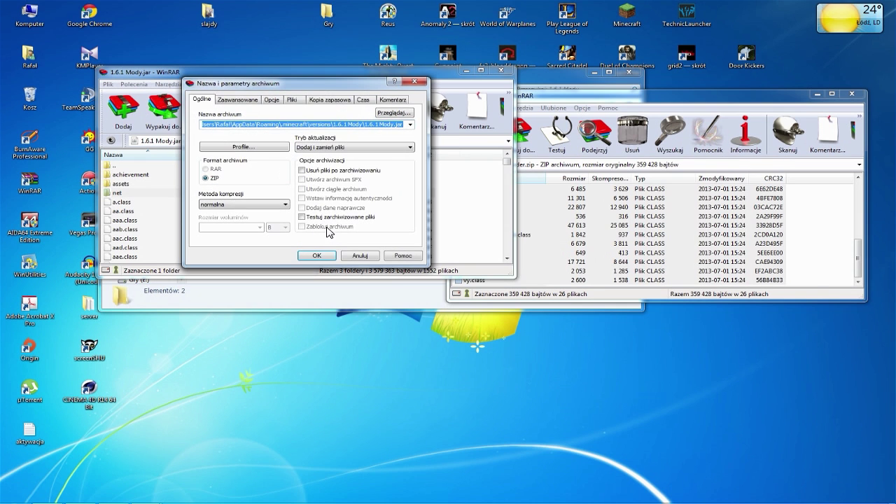
{"action": "left_click", "coordinate": [316, 256]}
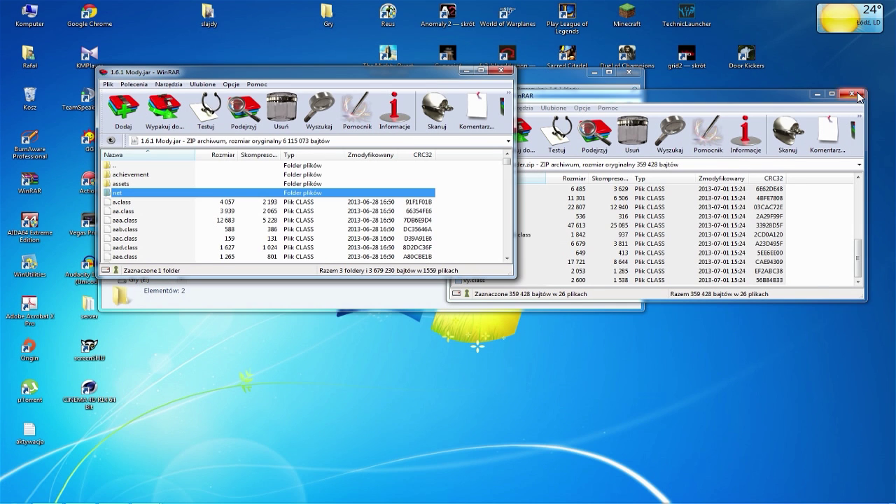
{"action": "left_click", "coordinate": [858, 95]}
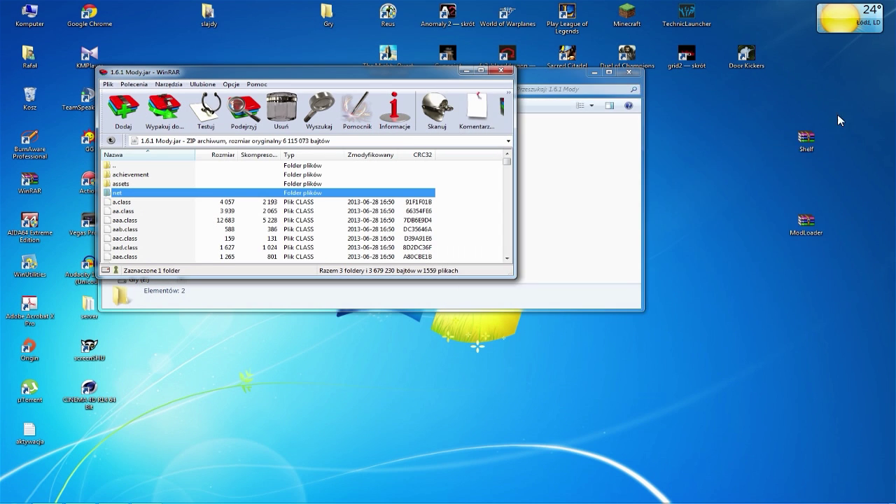
- Add all class files from the desktop's Shelf archive to 1.6.1 Mody.jar with the default settings, then close both archives
{"action": "double_click", "coordinate": [806, 139]}
{"action": "left_click_drag", "start_coordinate": [217, 35], "coordinate": [639, 79]}
{"action": "left_click_drag", "start_coordinate": [797, 169], "coordinate": [734, 241]}
{"action": "left_click_drag", "start_coordinate": [686, 199], "coordinate": [331, 225]}
{"action": "left_click", "coordinate": [320, 258]}
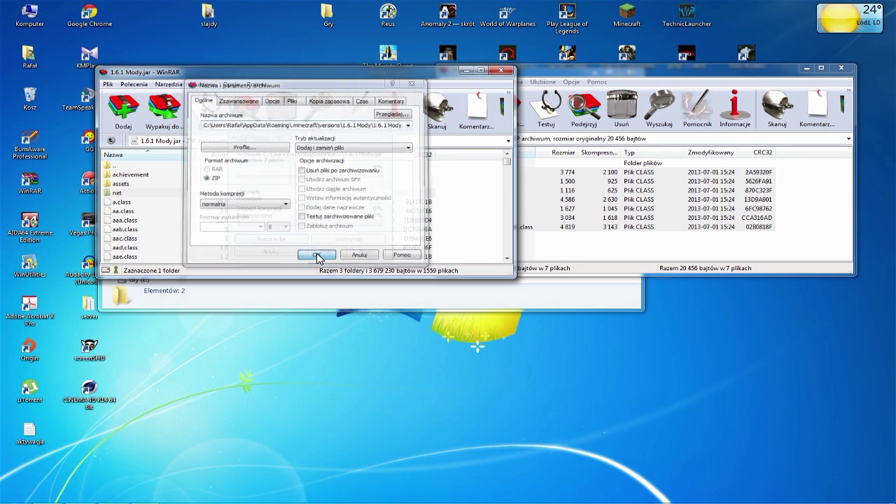
{"action": "left_click", "coordinate": [840, 68]}
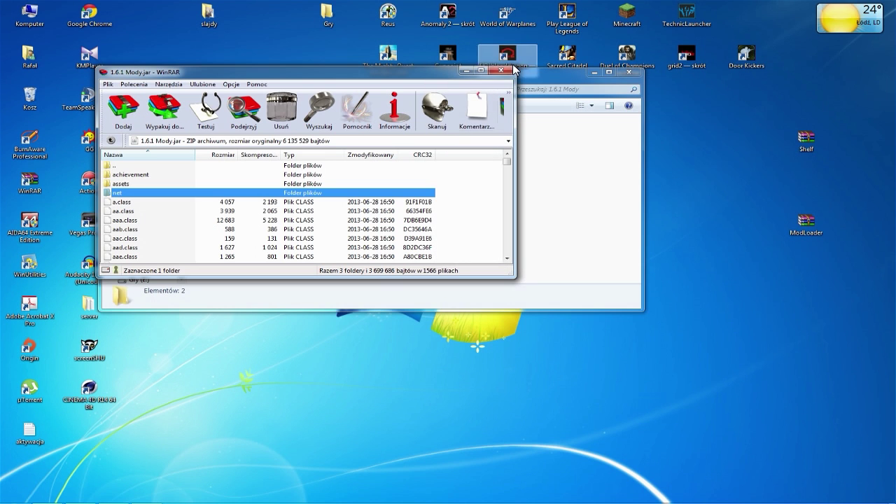
{"action": "left_click", "coordinate": [504, 72]}
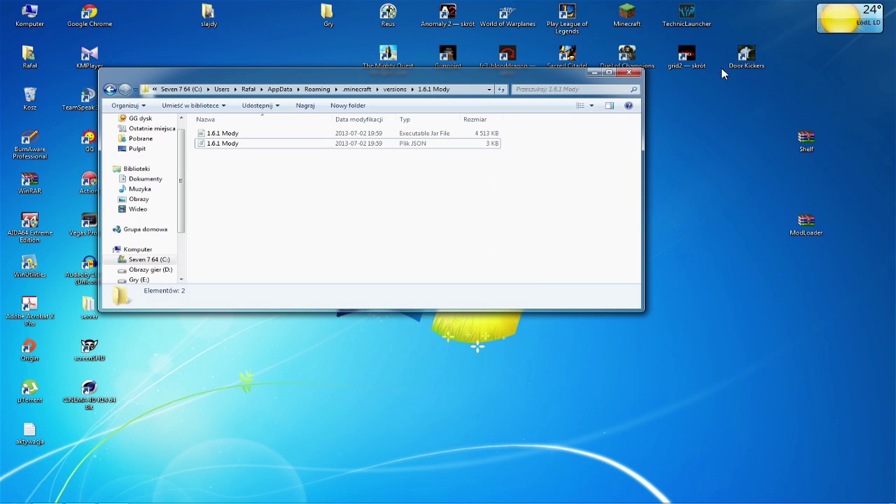
- Start the Minecraft launcher and copy the game directory path from the default profile, leaving that profile unedited
{"action": "double_click", "coordinate": [625, 14]}
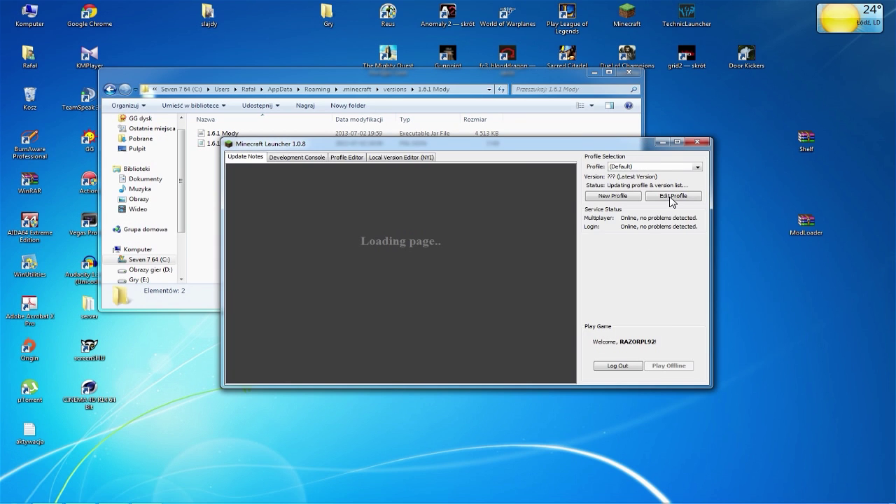
{"action": "left_click", "coordinate": [669, 202]}
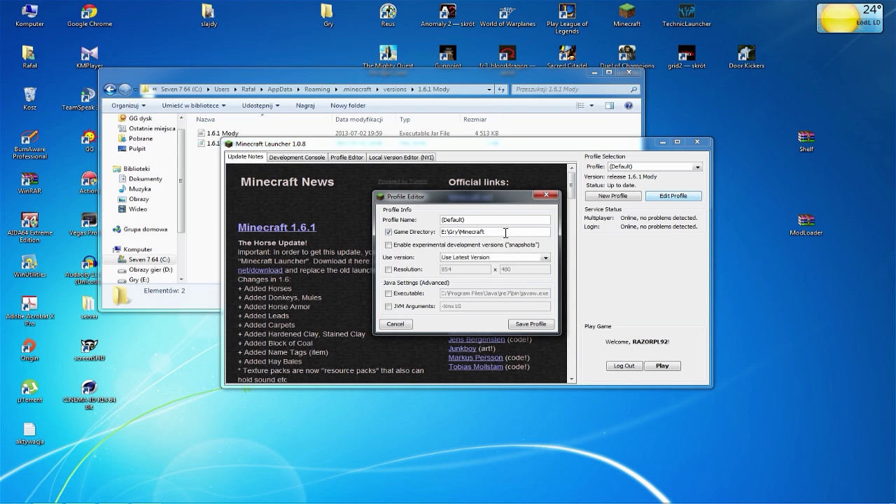
{"action": "triple_click", "coordinate": [439, 232]}
{"action": "key", "text": "ctrl+c"}
{"action": "left_click", "coordinate": [547, 196]}
- Create a new launcher profile named "Minecraft modyfikacje"
{"action": "left_click", "coordinate": [616, 196]}
{"action": "left_click_drag", "start_coordinate": [481, 220], "coordinate": [441, 224]}
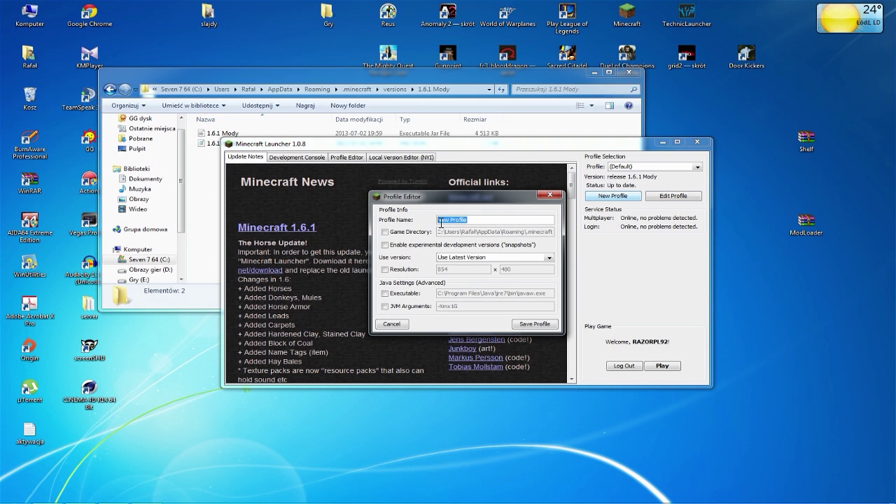
{"action": "type", "text": "Minecraft"}
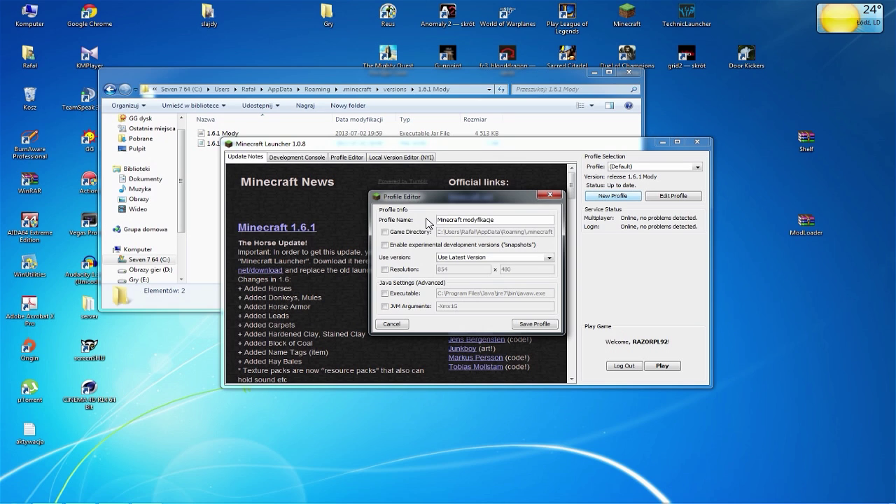
- Enable a custom game directory for the new profile and set it to the copied path E:\Gry\Minecraft
{"action": "left_click", "coordinate": [384, 232]}
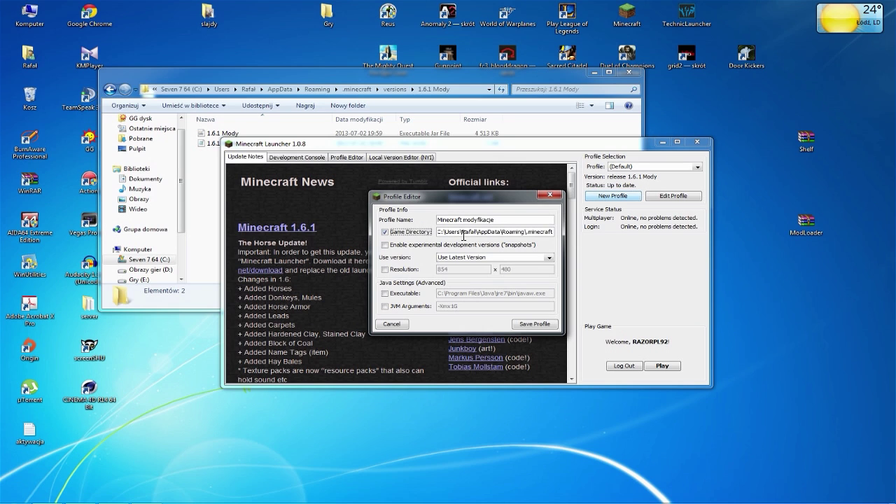
{"action": "left_click_drag", "start_coordinate": [440, 231], "coordinate": [562, 231]}
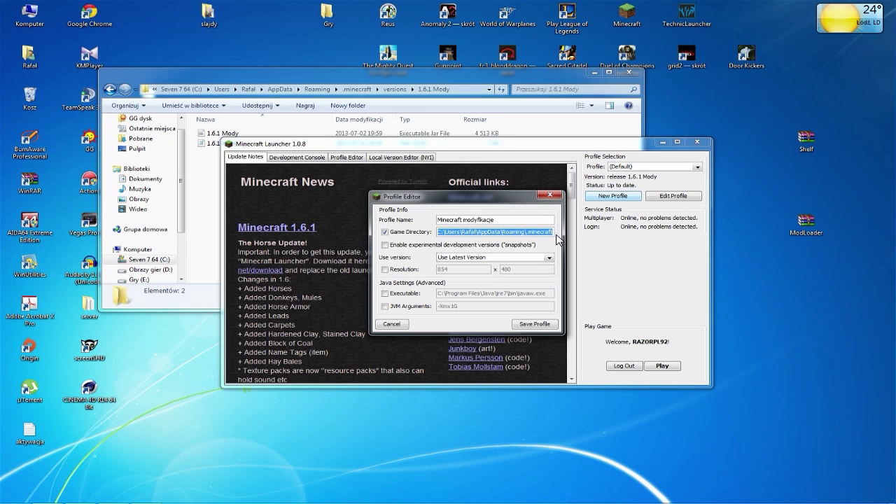
{"action": "key", "text": "ctrl+v"}
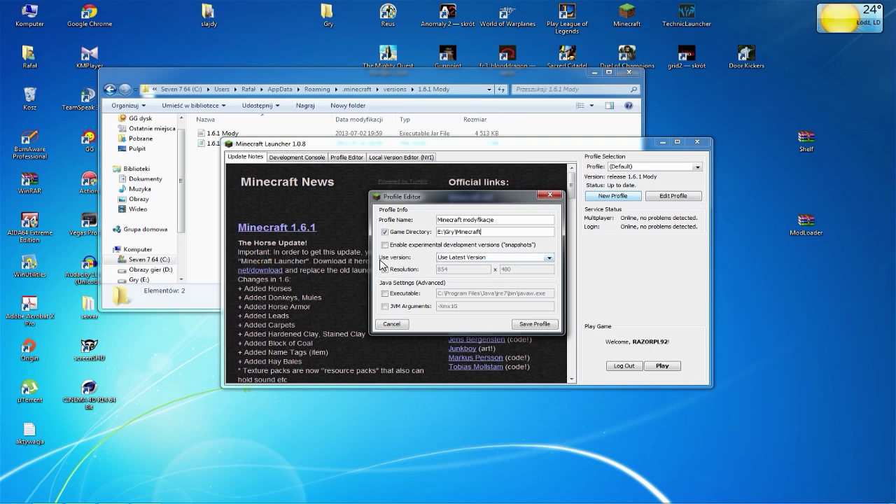
- Set the new profile to use version "release 1.6.1 Mody" and save the profile
{"action": "left_click", "coordinate": [486, 259]}
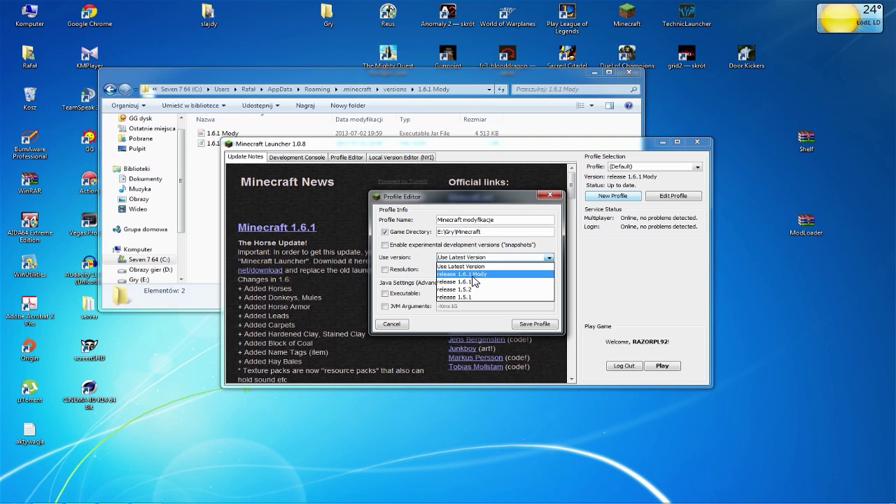
{"action": "left_click", "coordinate": [473, 275]}
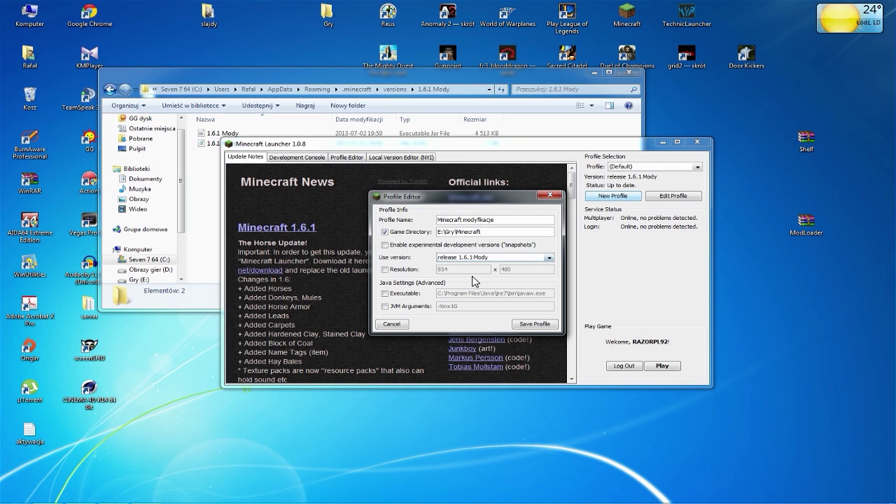
{"action": "left_click_drag", "start_coordinate": [217, 78], "coordinate": [185, 42]}
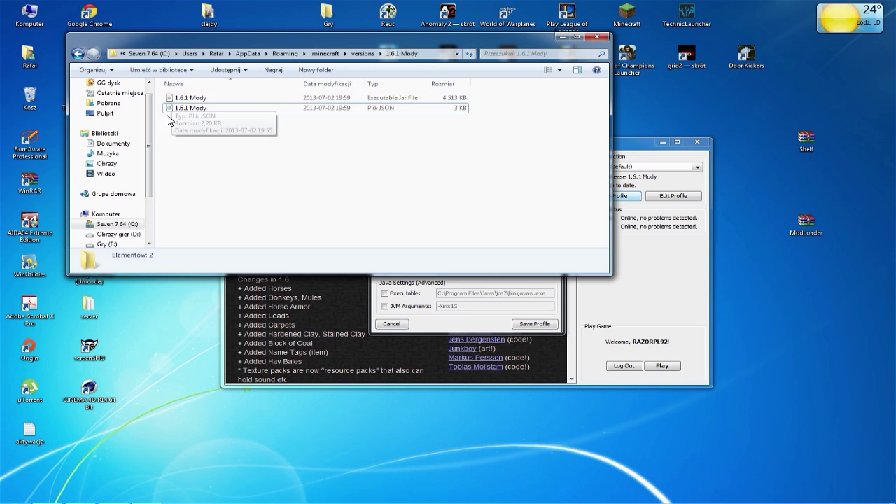
{"action": "left_click", "coordinate": [467, 319]}
{"action": "left_click", "coordinate": [474, 257]}
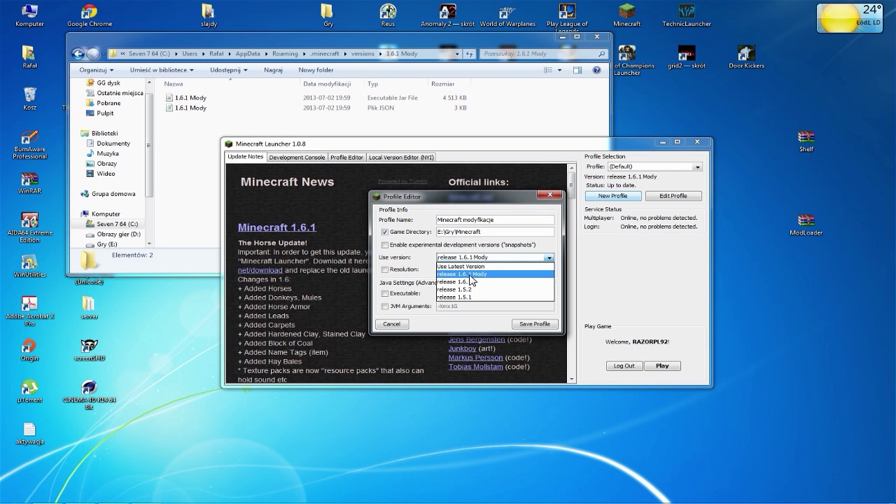
{"action": "left_click", "coordinate": [480, 275]}
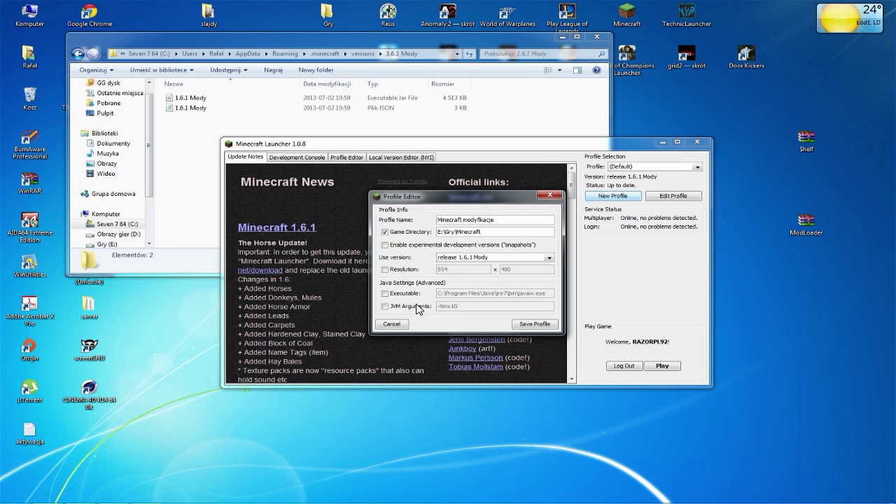
{"action": "left_click", "coordinate": [535, 324]}
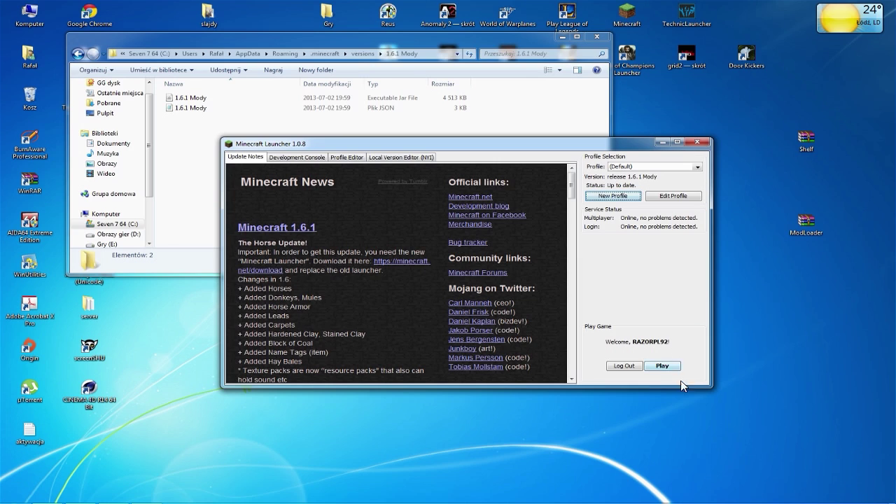
- Launch the game, maximize its window and load the singleplayer world "x-ray"
{"action": "left_click", "coordinate": [663, 366]}
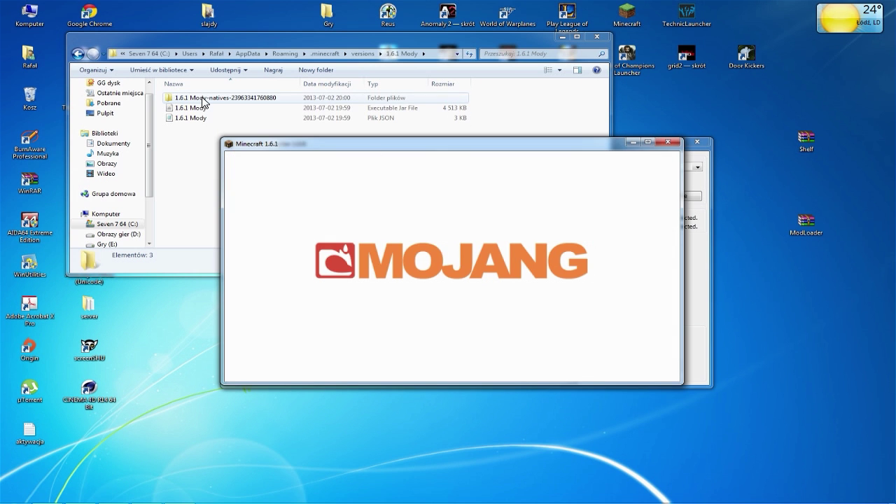
{"action": "left_click", "coordinate": [641, 141]}
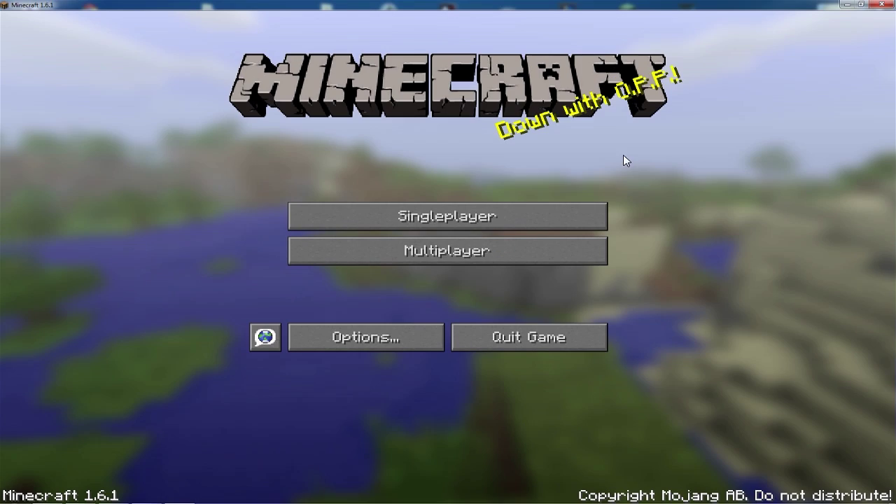
{"action": "left_click", "coordinate": [421, 224]}
{"action": "left_click", "coordinate": [375, 242]}
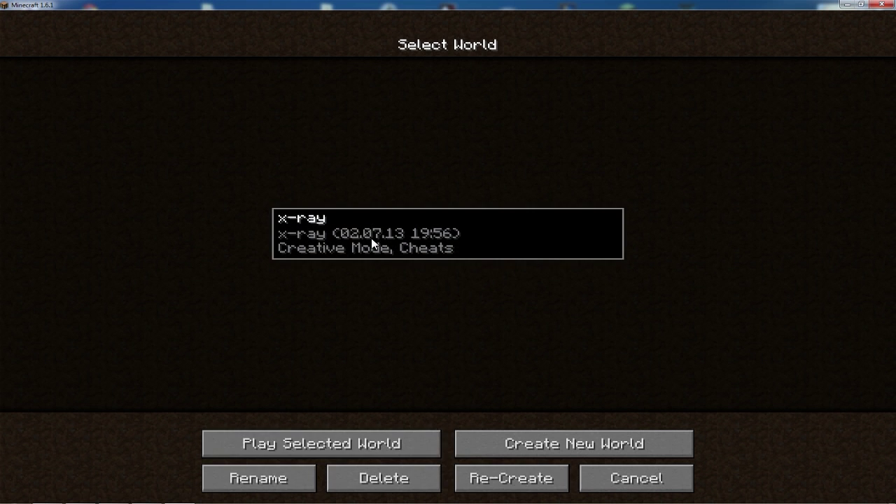
{"action": "left_click", "coordinate": [392, 447]}
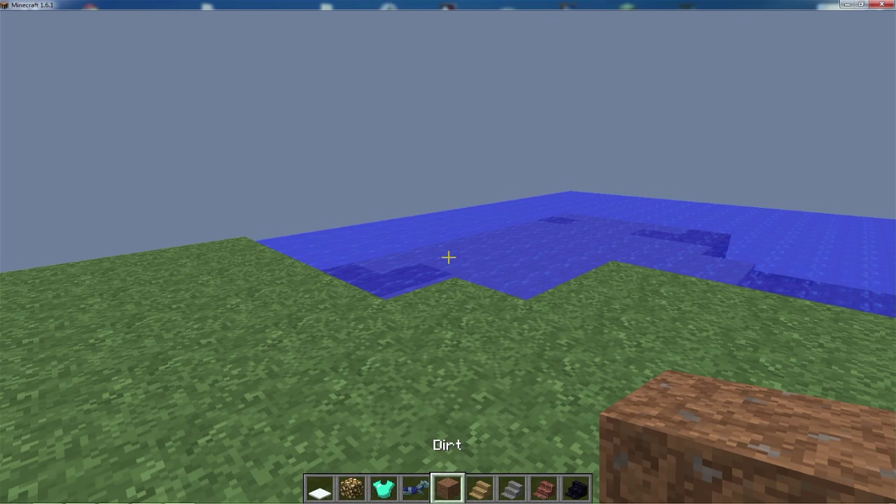
- Place a wooden, a stone, a brick and an obsidian shelf side by side on the grass near the sand
{"action": "scroll", "coordinate": [448, 257], "scroll_direction": "down", "scroll_amount": 1}
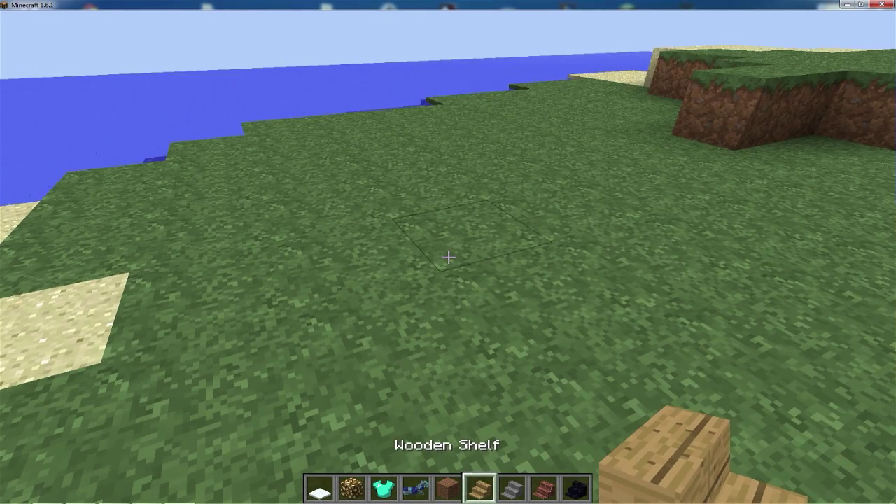
{"action": "key", "text": "w"}
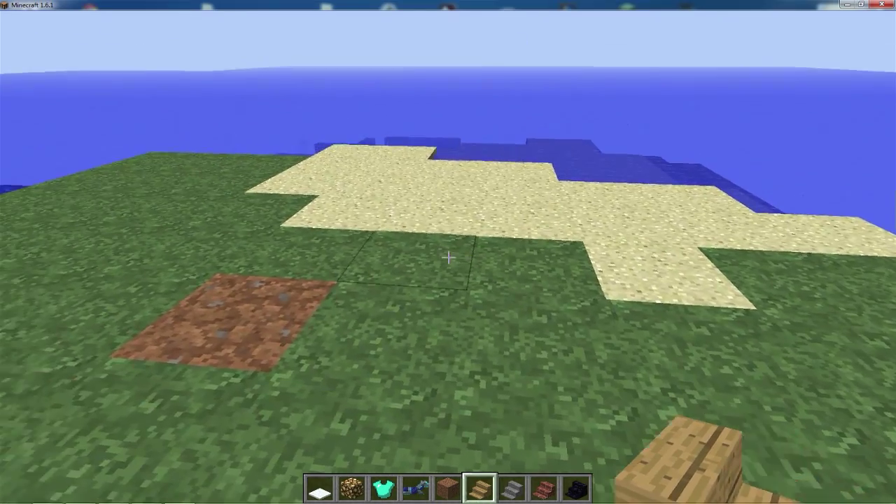
{"action": "right_click", "coordinate": [448, 257]}
{"action": "scroll", "coordinate": [448, 257], "scroll_direction": "down", "scroll_amount": 1}
{"action": "right_click", "coordinate": [448, 256]}
{"action": "key", "text": "d"}
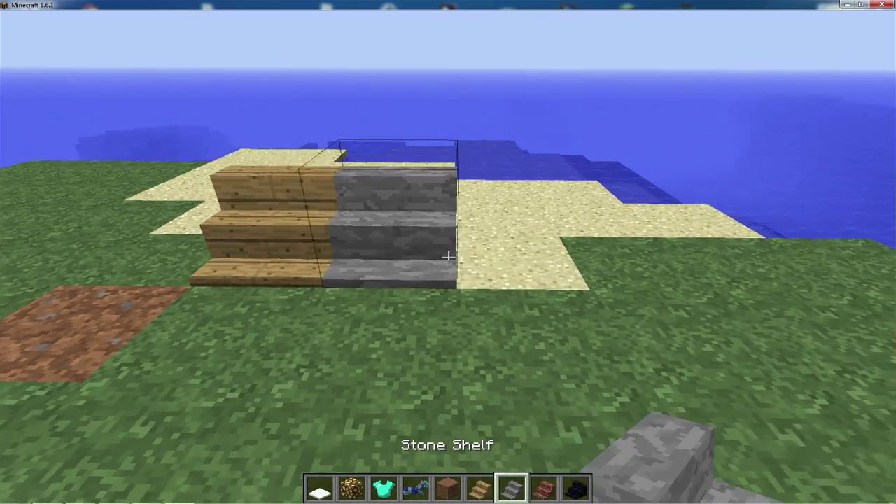
{"action": "scroll", "coordinate": [448, 256], "scroll_direction": "down", "scroll_amount": 1}
{"action": "right_click", "coordinate": [448, 257]}
{"action": "scroll", "coordinate": [448, 257], "scroll_direction": "down", "scroll_amount": 1}
{"action": "right_click", "coordinate": [448, 257]}
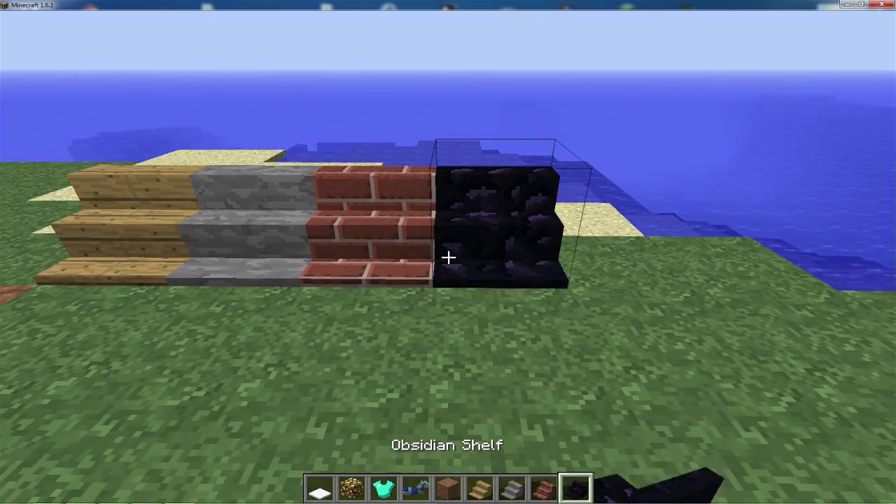
- Search the creative inventory for "shelf" and inspect the matching items, then close the inventory
{"action": "key", "text": "s"}
{"action": "key", "text": "a"}
{"action": "scroll", "coordinate": [447, 257], "scroll_direction": "up", "scroll_amount": 3}
{"action": "key", "text": "e"}
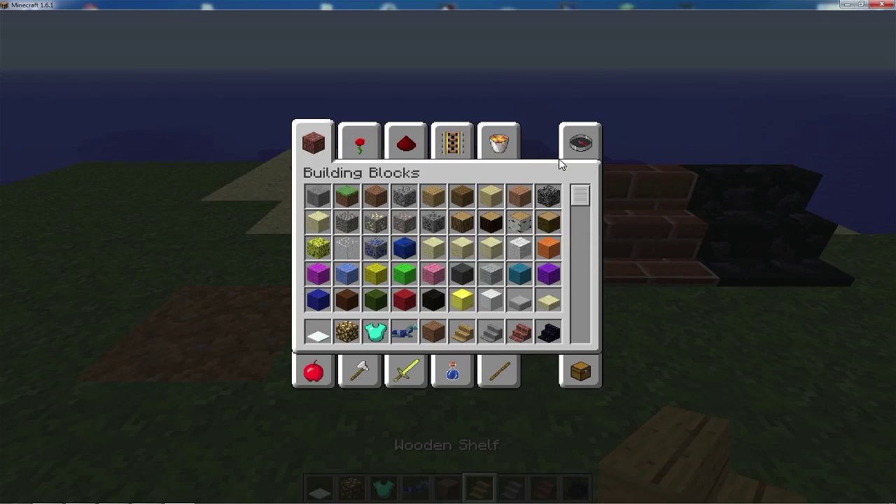
{"action": "left_click", "coordinate": [580, 143]}
{"action": "type", "text": "shelf"}
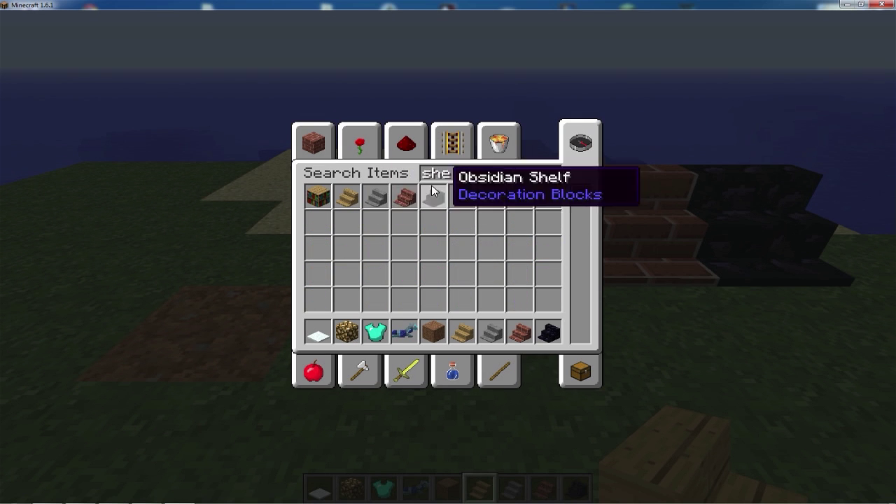
{"action": "key", "text": "Escape"}
- Put four green wool blocks on the wooden shelf and four on the stone shelf
{"action": "scroll", "coordinate": [448, 258], "scroll_direction": "up", "scroll_amount": 2}
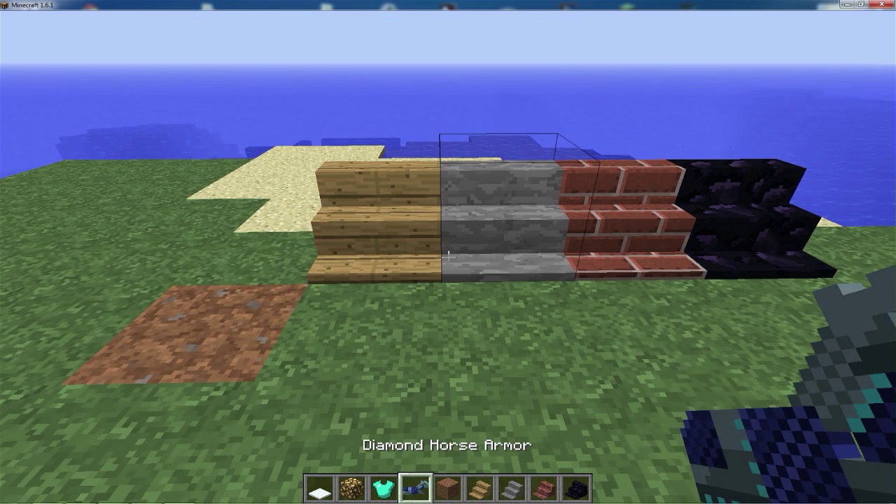
{"action": "scroll", "coordinate": [448, 258], "scroll_direction": "down", "scroll_amount": 1}
{"action": "right_click", "coordinate": [448, 258]}
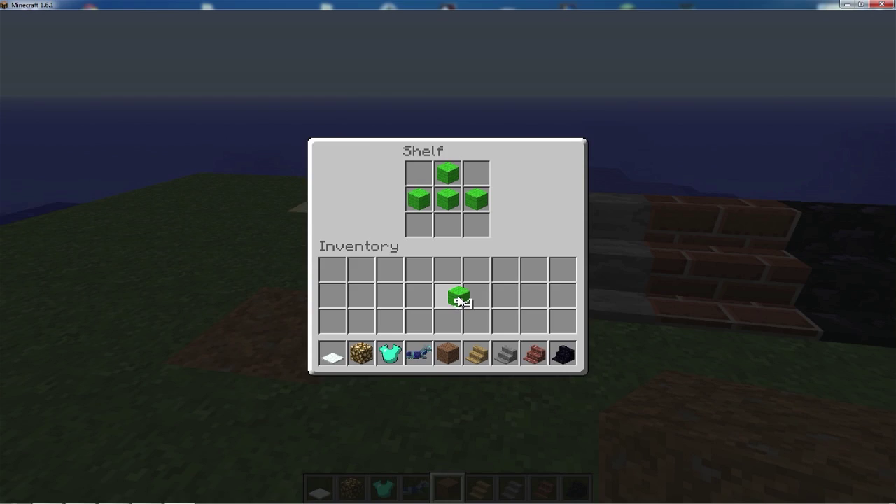
{"action": "key", "text": "Escape"}
{"action": "right_click", "coordinate": [448, 257]}
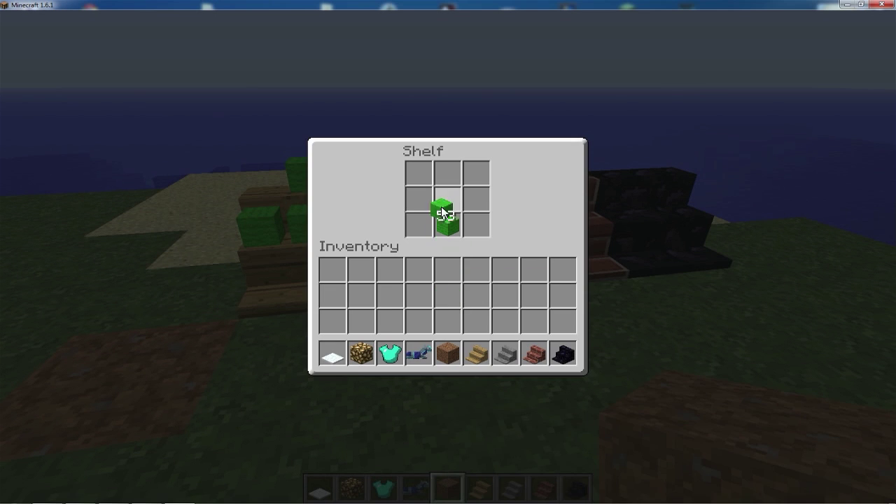
{"action": "key", "text": "Escape"}
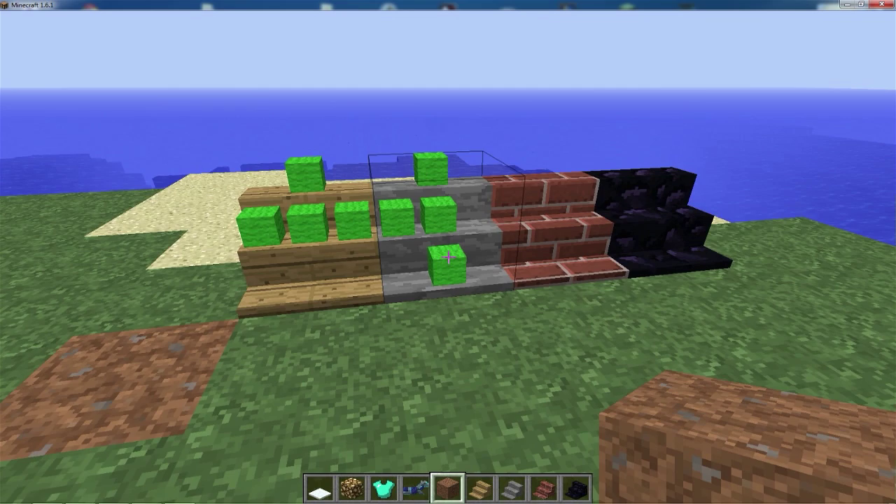
- Put the diamond horse armor and chestplate on the brick shelf, and the four shelf items on the obsidian shelf
{"action": "right_click", "coordinate": [448, 257]}
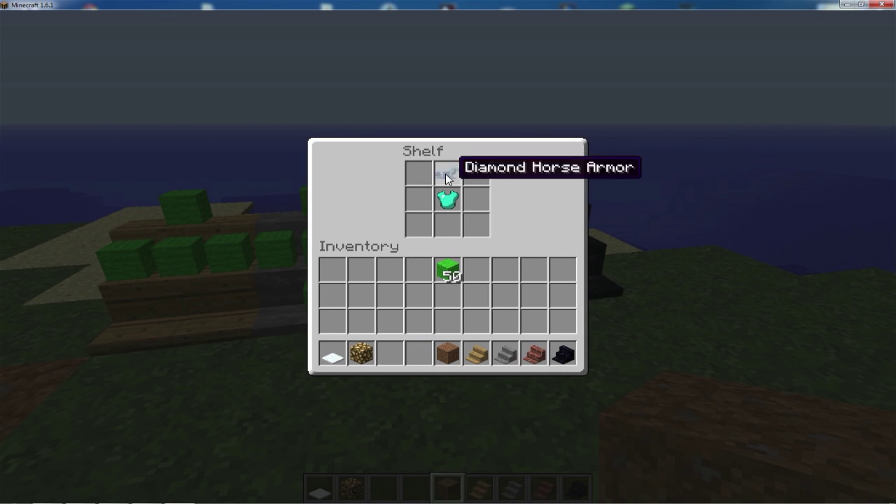
{"action": "key", "text": "Escape"}
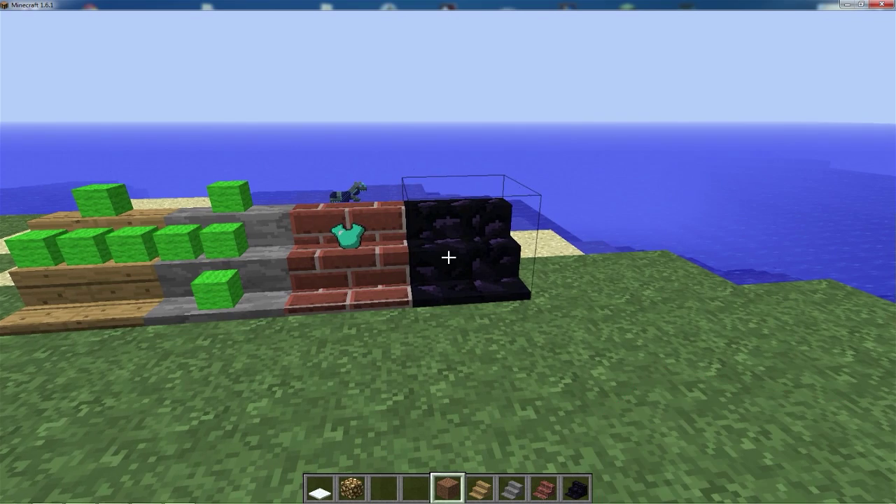
{"action": "right_click", "coordinate": [448, 256]}
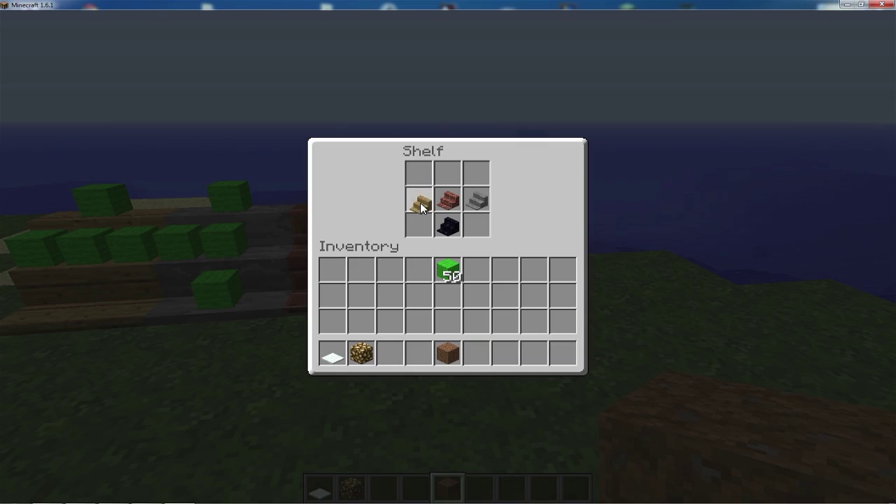
{"action": "key", "text": "Escape"}
- Break all four placed shelves and collect the items they drop
{"action": "key", "text": "w"}
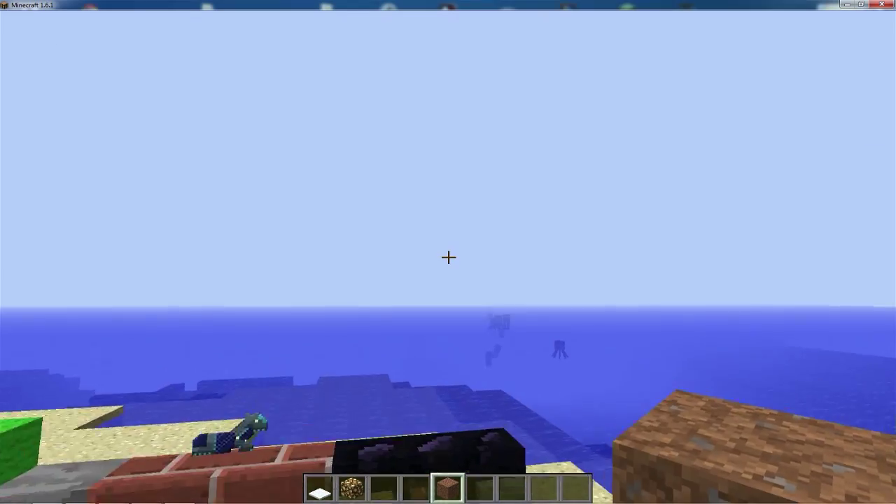
{"action": "key", "text": "w"}
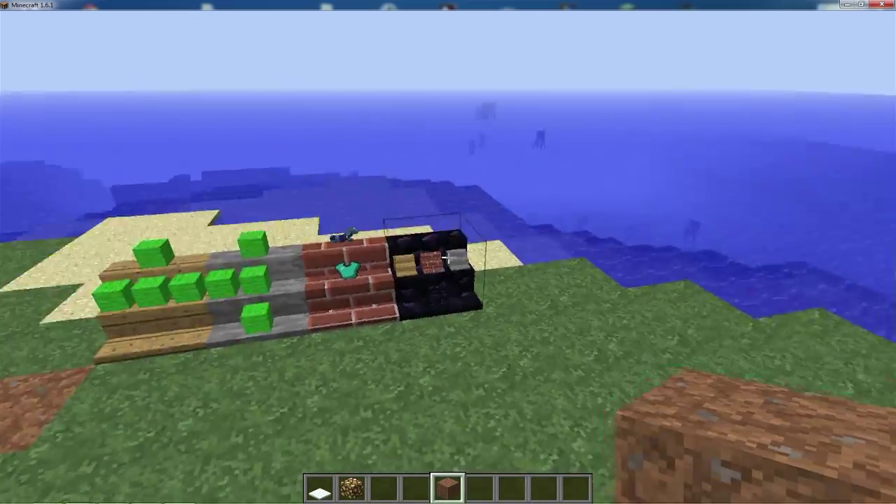
{"action": "left_click", "coordinate": [448, 257]}
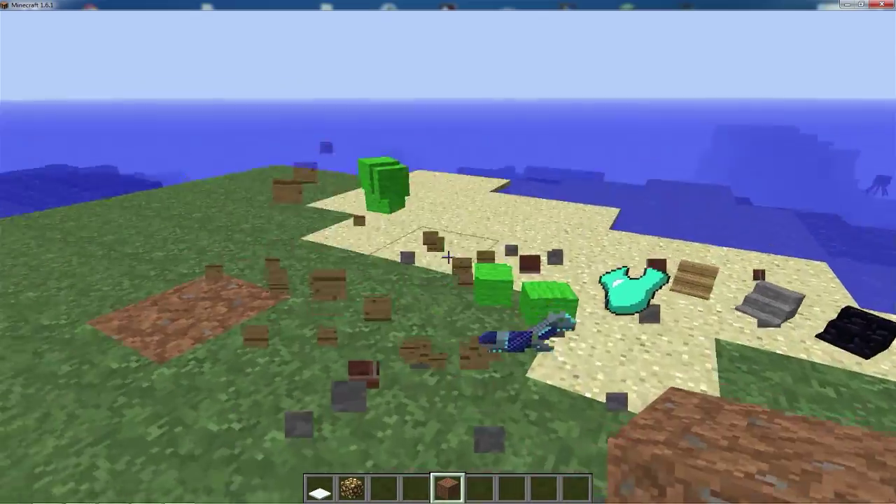
{"action": "key", "text": "w"}
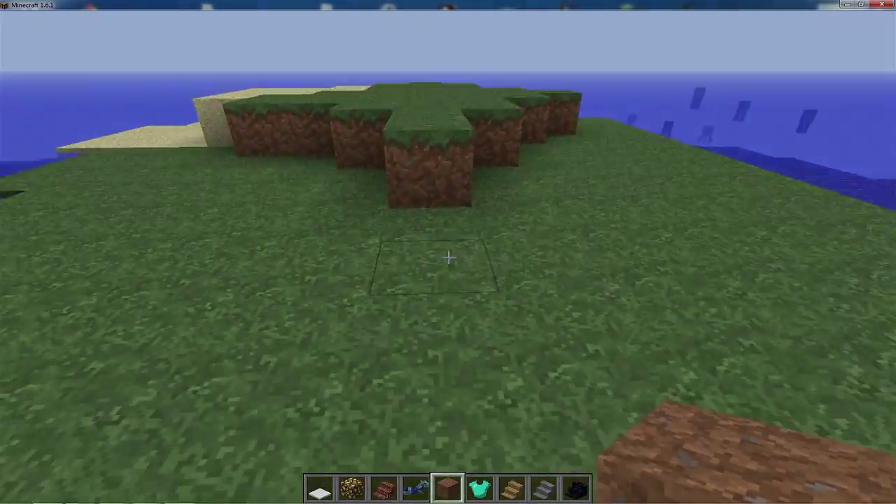